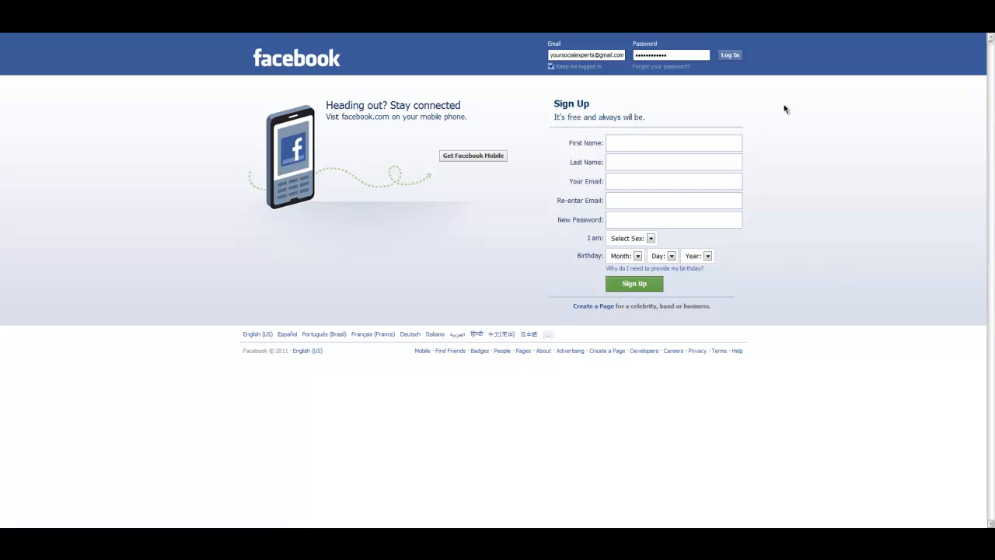
Log in to the account and start creating a new ad from the Advertising page.
{"action": "left_click", "coordinate": [735, 50]}
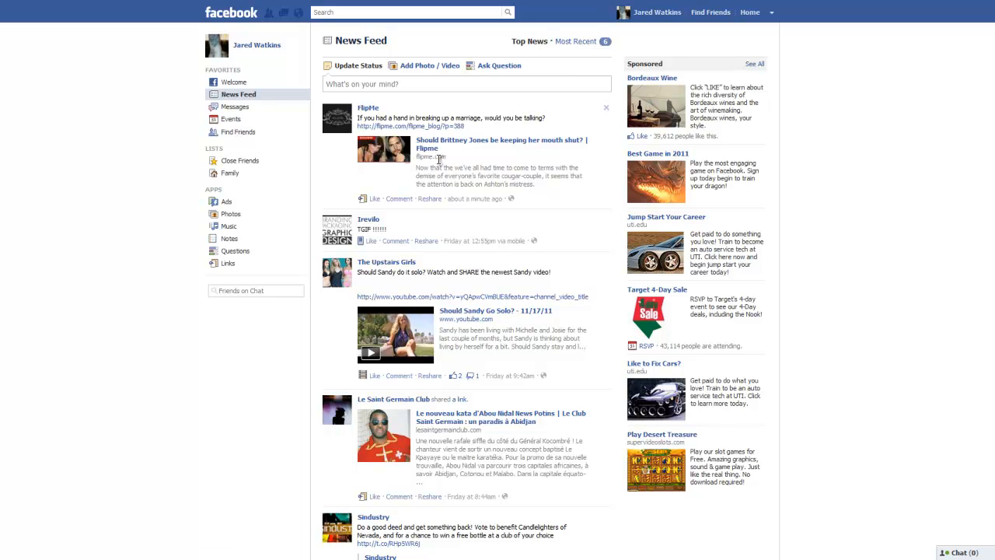
{"action": "scroll", "coordinate": [458, 125], "scroll_direction": "down", "scroll_amount": 20}
{"action": "scroll", "coordinate": [490, 115], "scroll_direction": "down", "scroll_amount": 5}
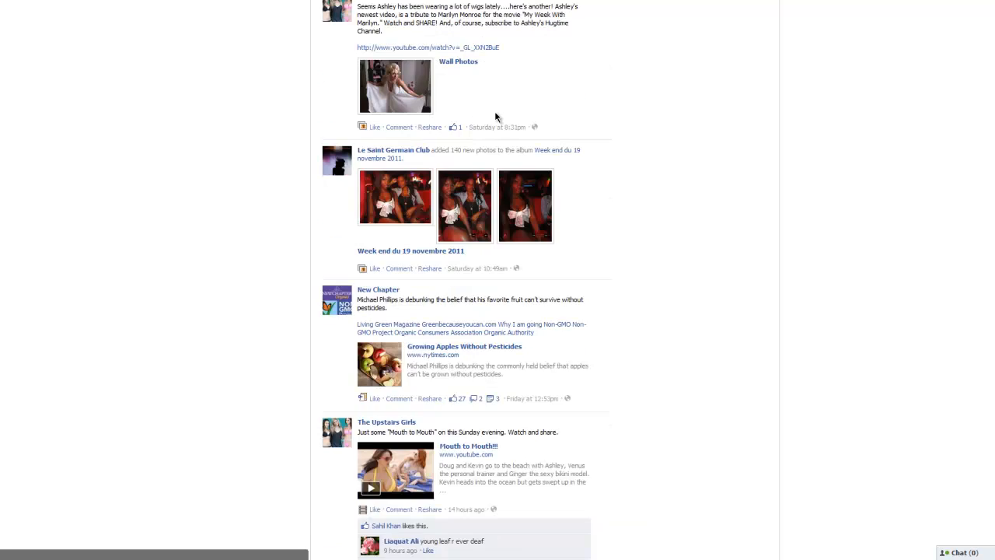
{"action": "scroll", "coordinate": [514, 133], "scroll_direction": "down", "scroll_amount": 5}
{"action": "scroll", "coordinate": [568, 253], "scroll_direction": "down", "scroll_amount": 20}
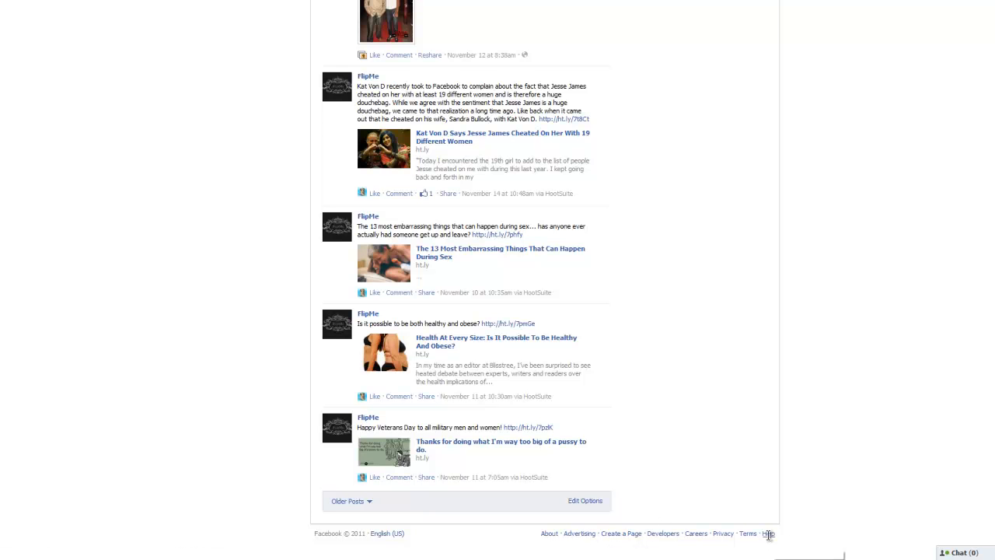
{"action": "left_click_drag", "start_coordinate": [384, 533], "coordinate": [342, 535]}
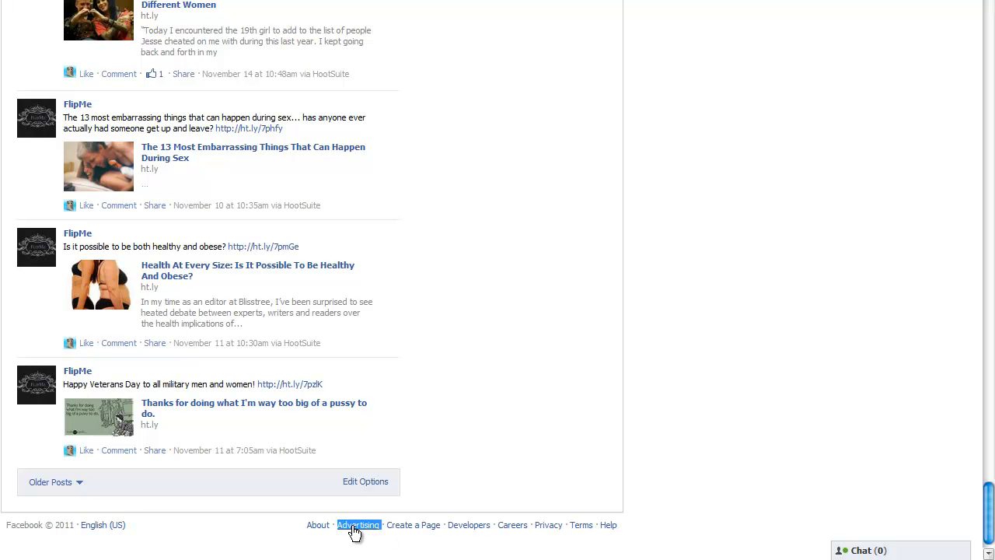
{"action": "left_click", "coordinate": [353, 526]}
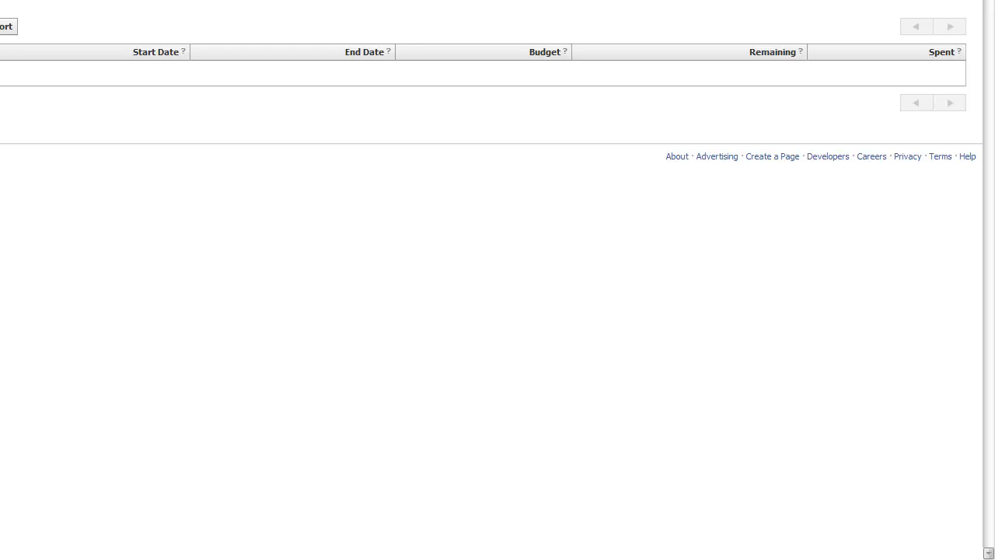
{"action": "scroll", "coordinate": [940, 47], "scroll_direction": "up", "scroll_amount": 5}
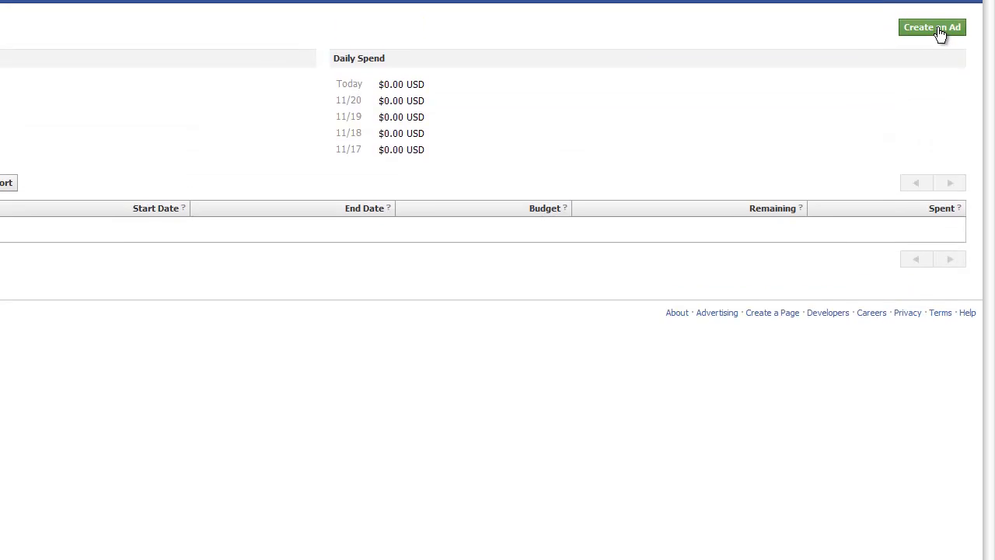
{"action": "left_click", "coordinate": [933, 54]}
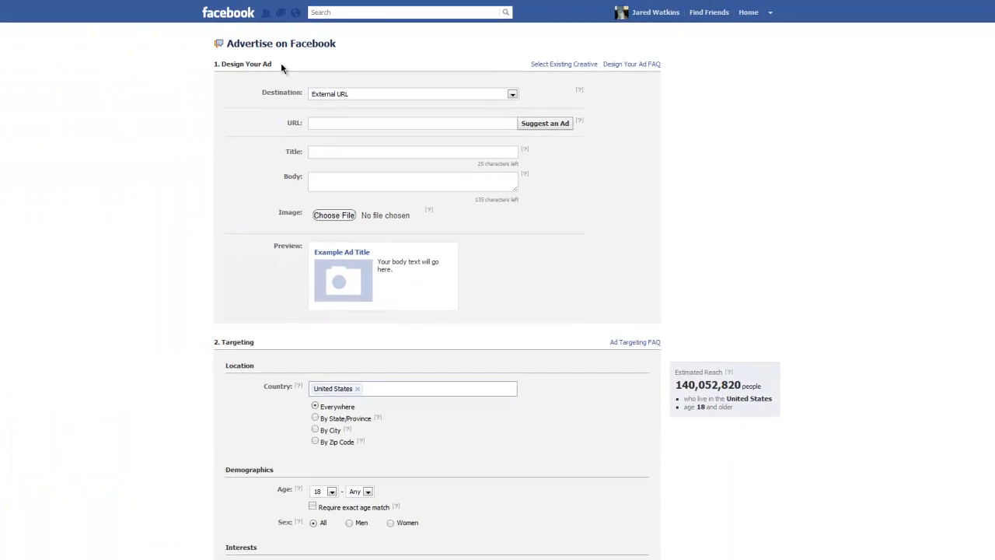
Examine the ad form's Design Your Ad, Targeting, and Campaigns, Pricing and Scheduling sections, including the Destination setting.
{"action": "left_click_drag", "start_coordinate": [281, 63], "coordinate": [229, 60]}
{"action": "left_click", "coordinate": [247, 183]}
{"action": "left_click_drag", "start_coordinate": [256, 340], "coordinate": [224, 339]}
{"action": "scroll", "coordinate": [243, 321], "scroll_direction": "down", "scroll_amount": 4}
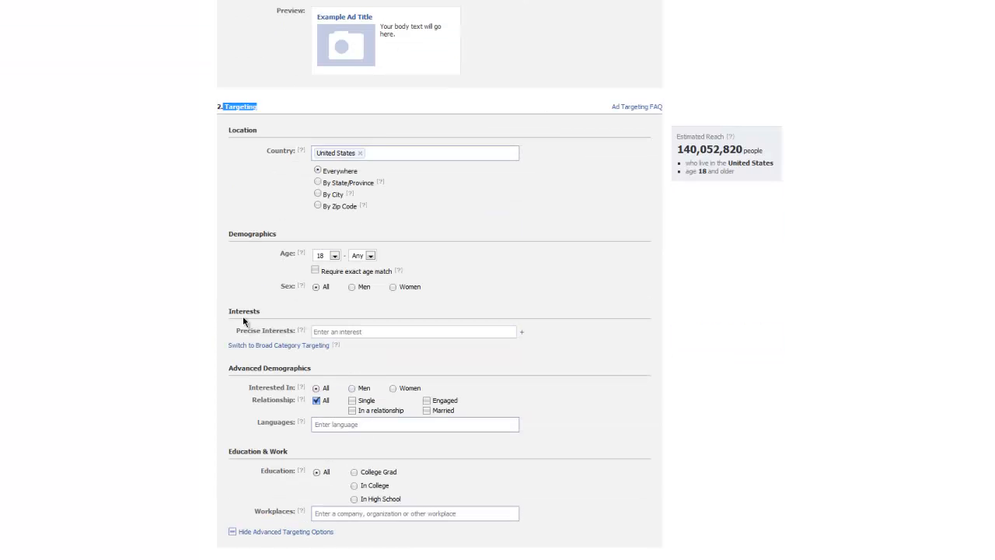
{"action": "scroll", "coordinate": [309, 378], "scroll_direction": "down", "scroll_amount": 3}
{"action": "left_click_drag", "start_coordinate": [343, 389], "coordinate": [231, 391]}
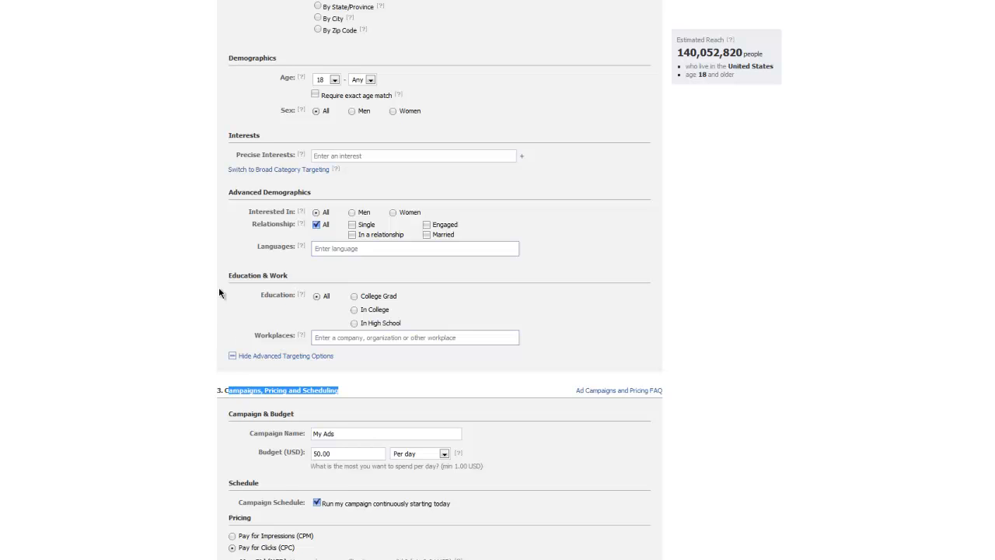
{"action": "scroll", "coordinate": [219, 284], "scroll_direction": "up", "scroll_amount": 7}
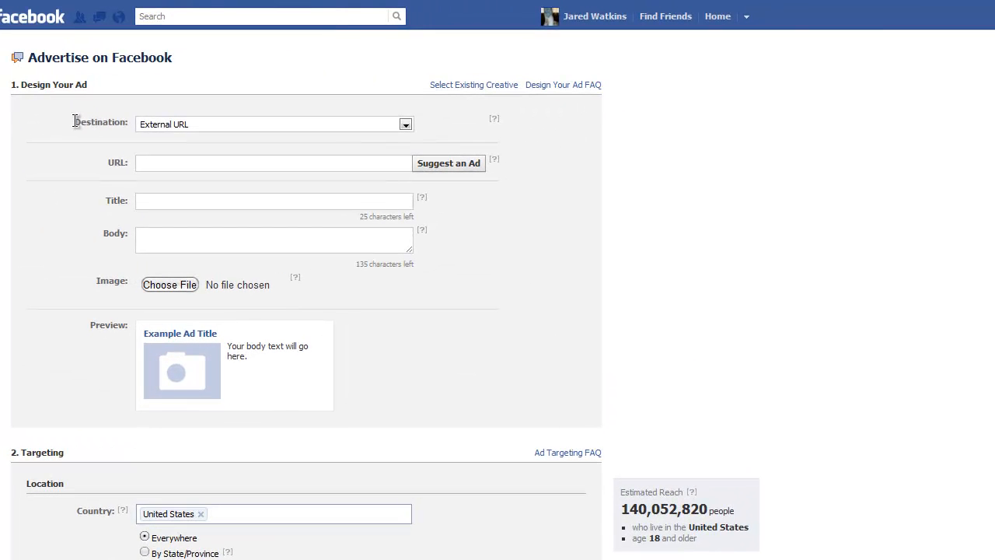
{"action": "left_click_drag", "start_coordinate": [267, 92], "coordinate": [310, 94]}
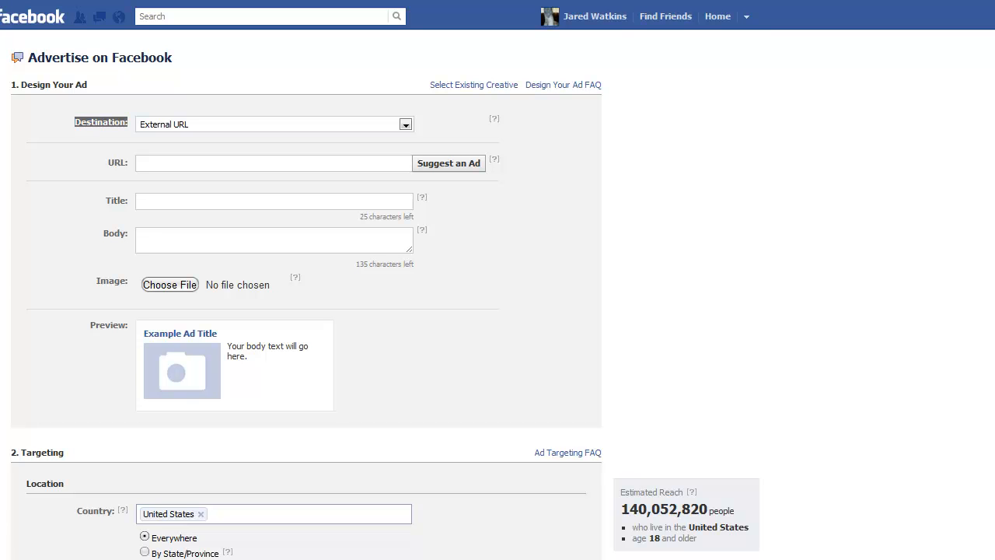
{"action": "left_click", "coordinate": [323, 163]}
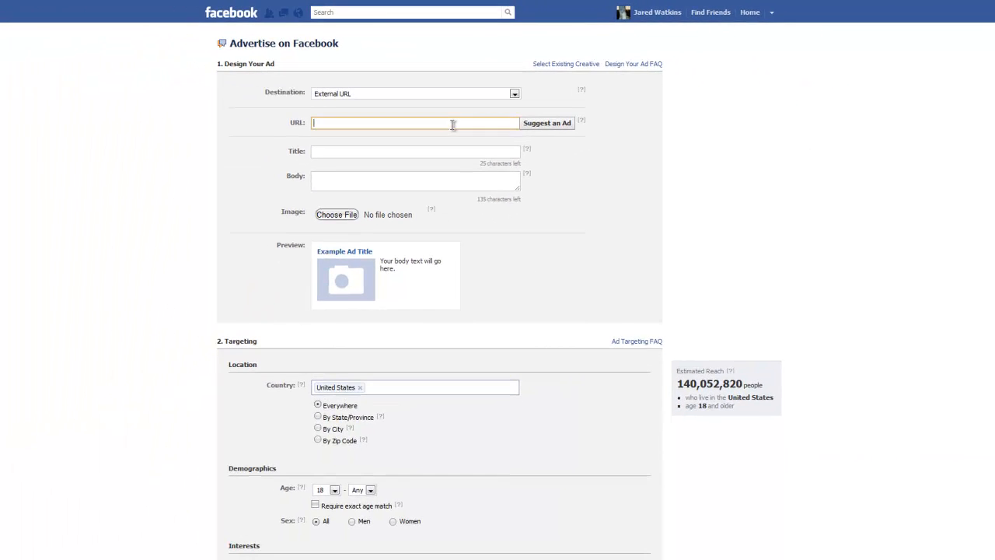
{"action": "type", "text": "www.awesomesportsjerseys.com"}
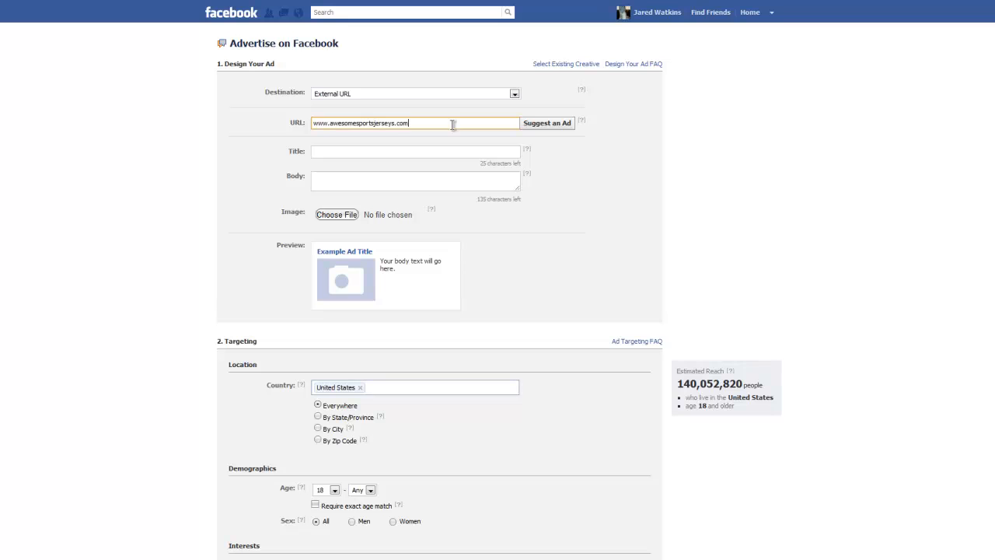
{"action": "left_click", "coordinate": [397, 151]}
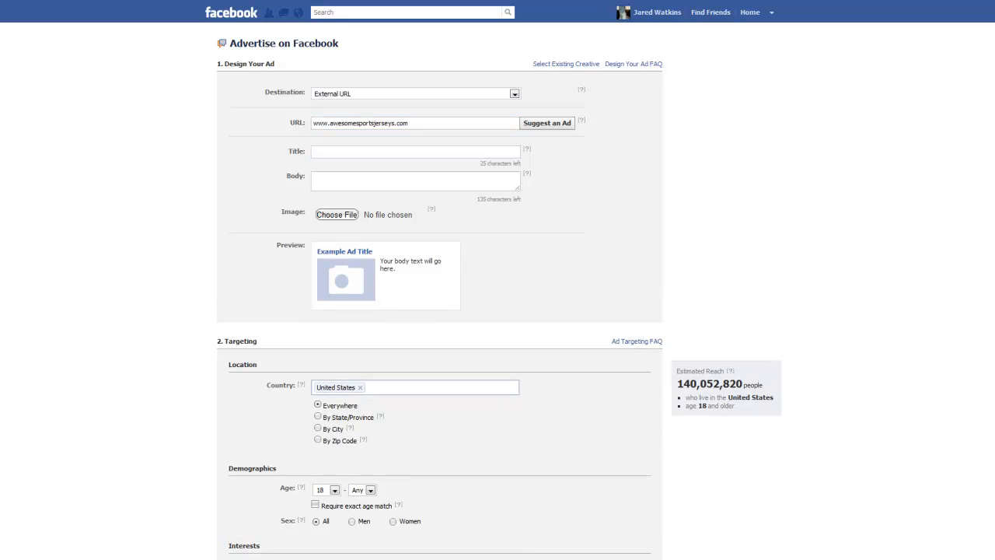
{"action": "left_click", "coordinate": [438, 150]}
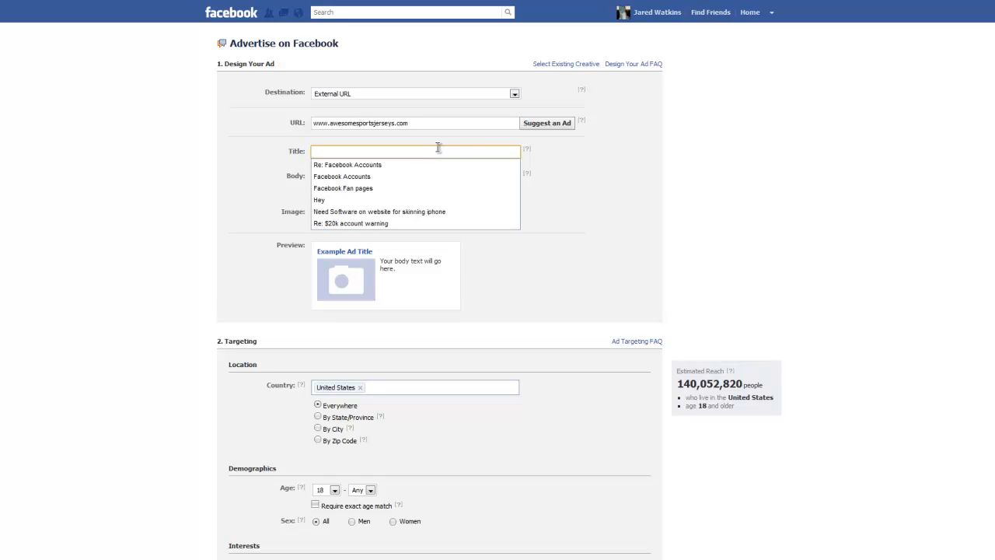
{"action": "type", "text": "Are you a Redsox Fan?"}
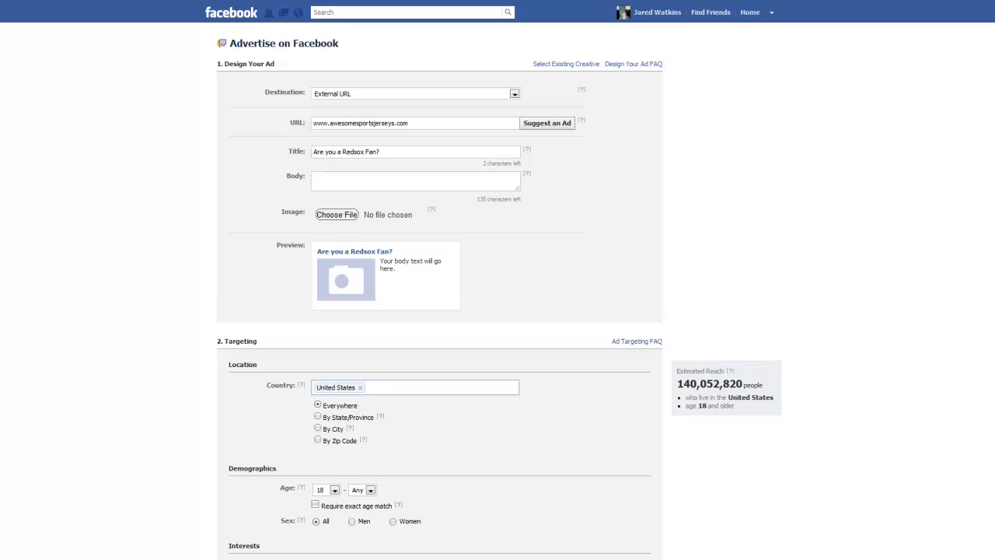
Enter the ad body "Prove it! Get your Red Sox Jersery Here 25% off!" and upload the jersey picture from the desktop as the ad image.
{"action": "left_click", "coordinate": [434, 183]}
{"action": "type", "text": "Prove it! Get your Red Sox Jersery Here 25% off!"}
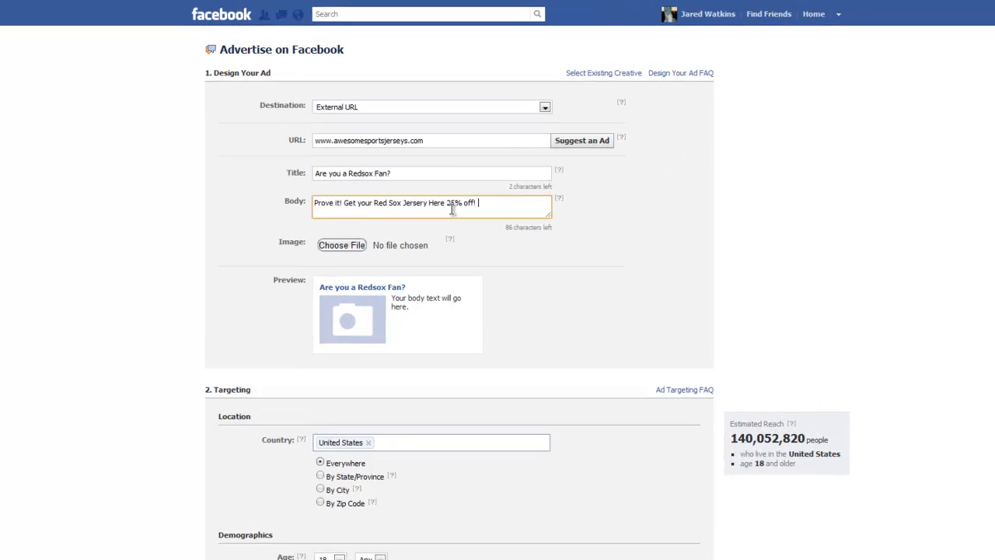
{"action": "left_click", "coordinate": [442, 151]}
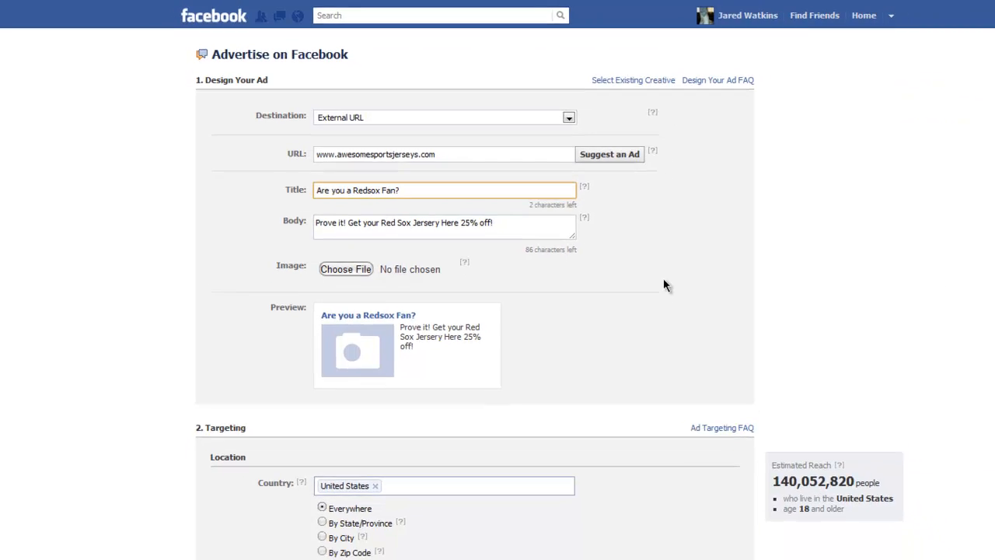
{"action": "left_click", "coordinate": [348, 284]}
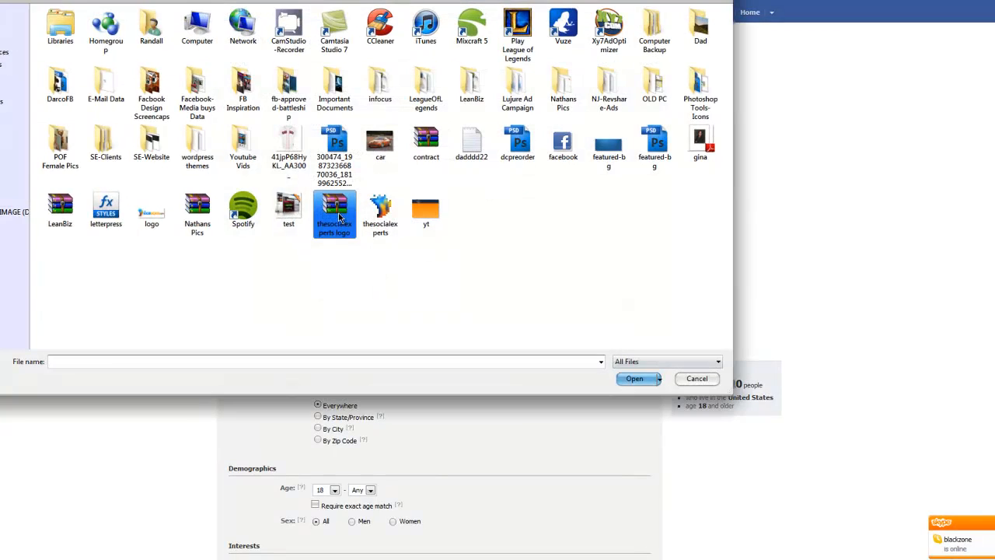
{"action": "double_click", "coordinate": [290, 159]}
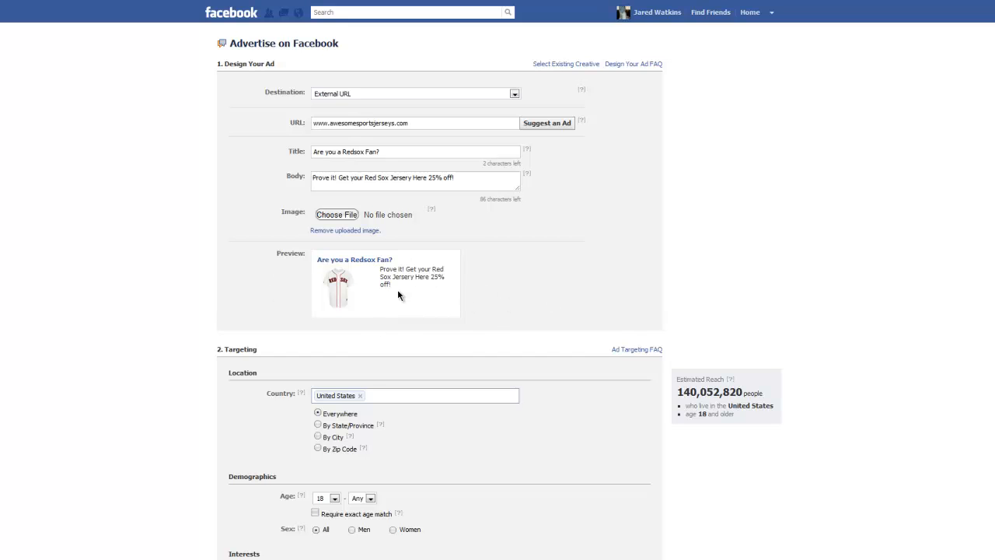
Target the ad by city at Boston, MA within the United States.
{"action": "scroll", "coordinate": [395, 291], "scroll_direction": "down", "scroll_amount": 2}
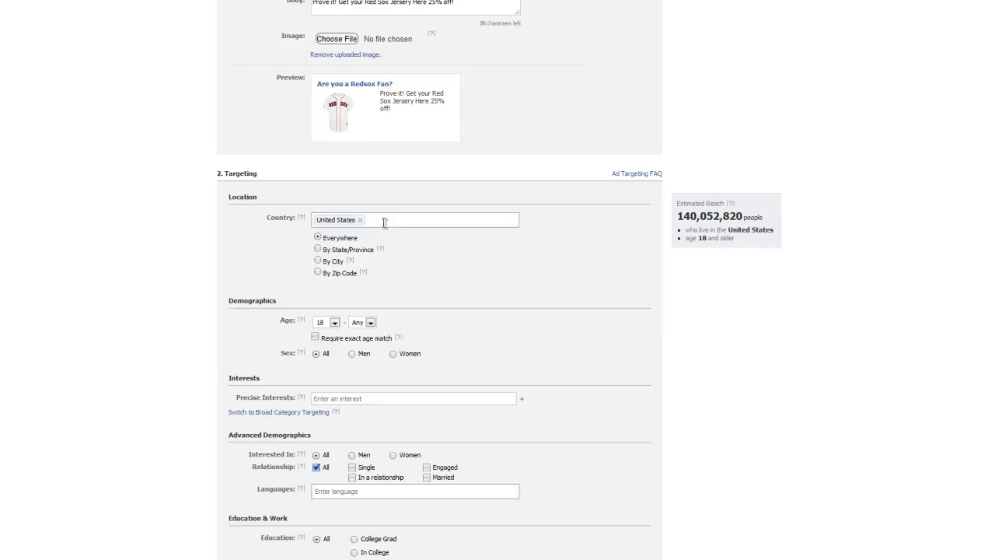
{"action": "left_click", "coordinate": [317, 261]}
{"action": "left_click", "coordinate": [348, 286]}
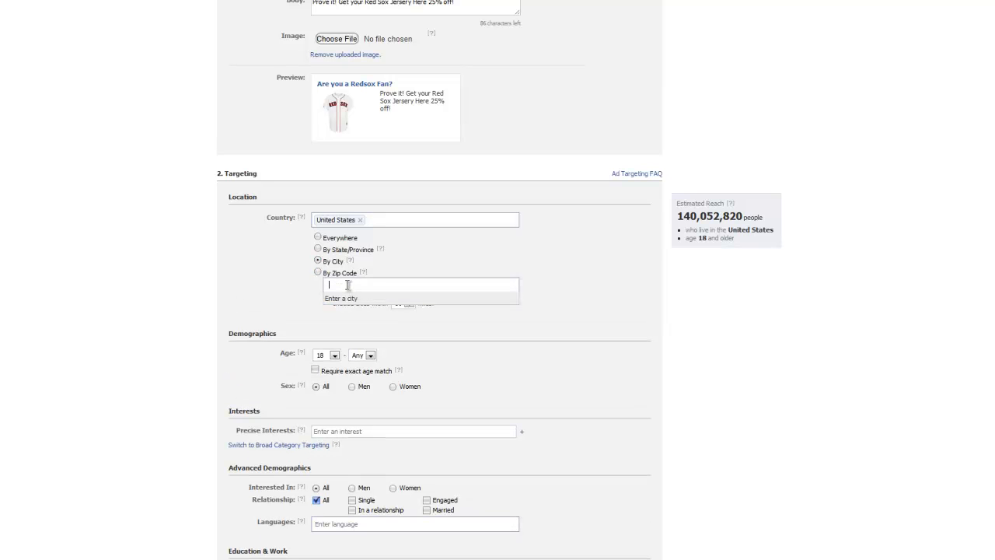
{"action": "type", "text": "Boston"}
{"action": "key", "text": "Return"}
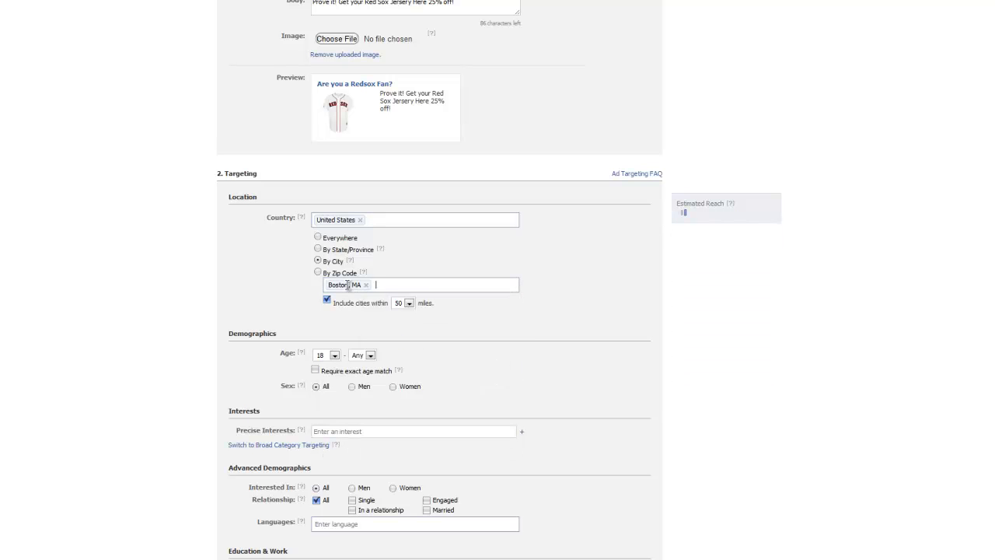
Check the estimated reach, remove the Boston city target and set the location back to Everywhere.
{"action": "left_click_drag", "start_coordinate": [779, 219], "coordinate": [676, 219]}
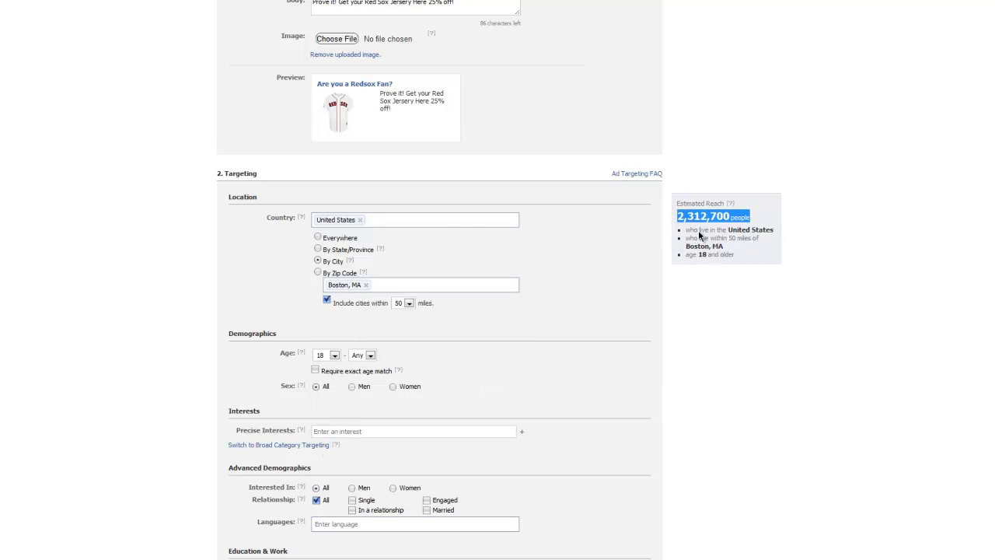
{"action": "right_click", "coordinate": [772, 383]}
{"action": "left_click", "coordinate": [535, 327]}
{"action": "left_click", "coordinate": [365, 285]}
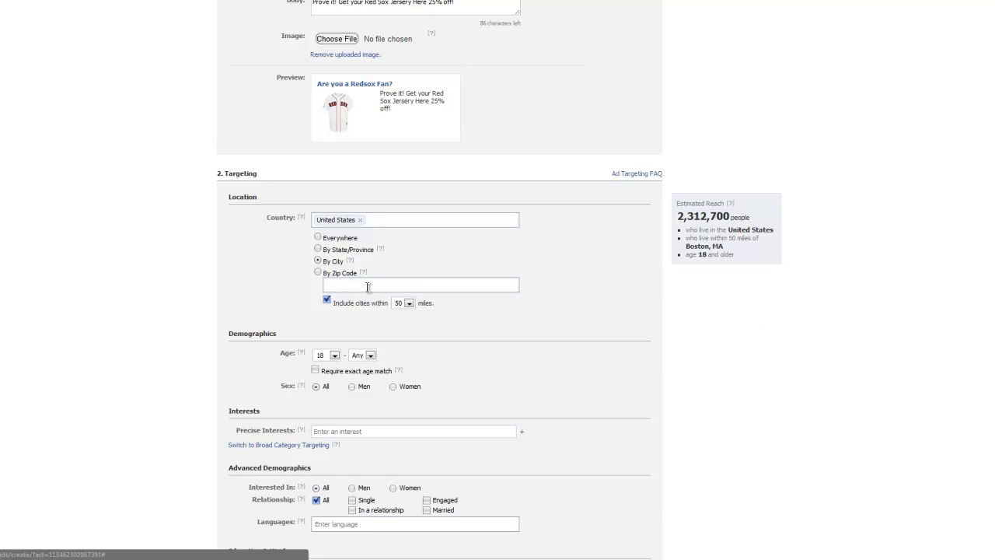
{"action": "left_click", "coordinate": [323, 239]}
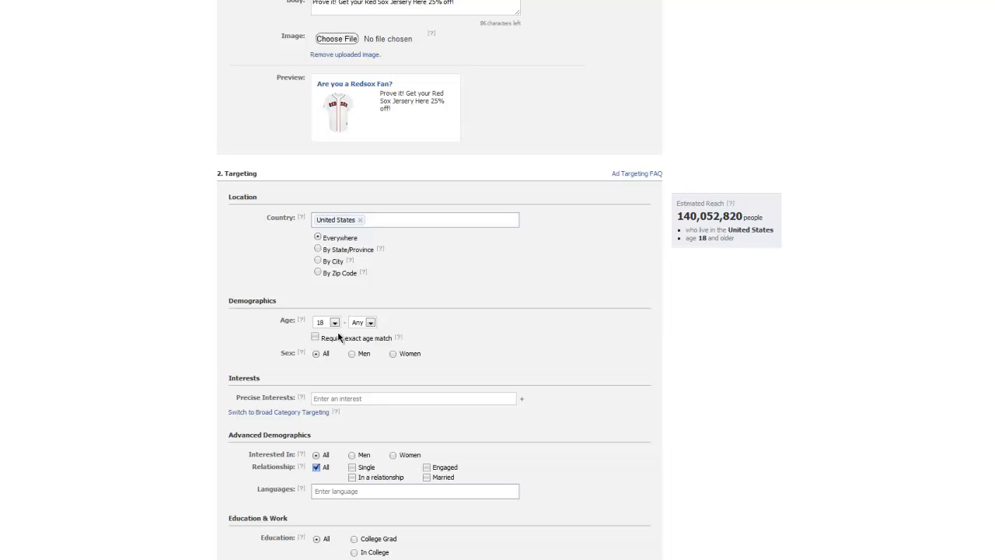
Limit the audience to men with a maximum age of 30 and require an exact age match.
{"action": "left_click", "coordinate": [364, 322]}
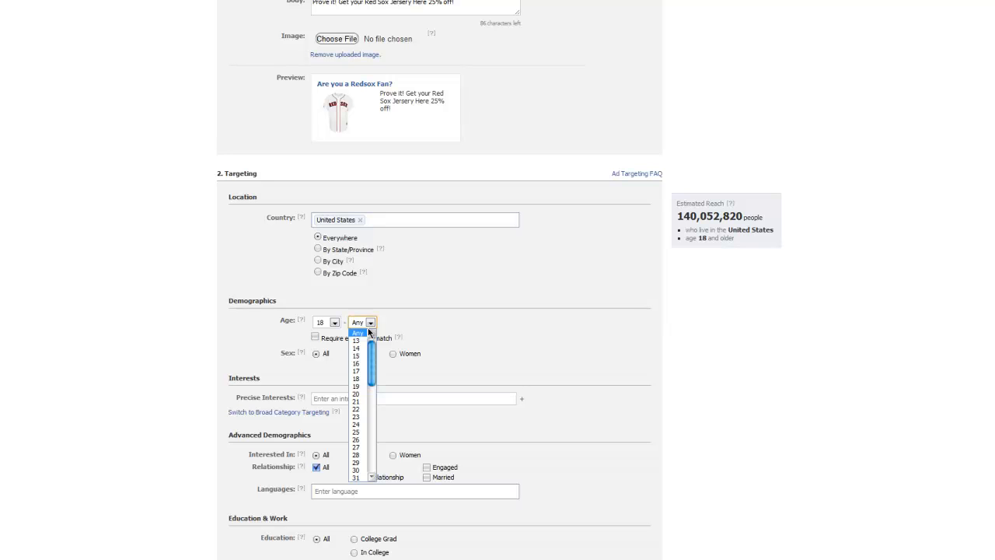
{"action": "left_click", "coordinate": [362, 476]}
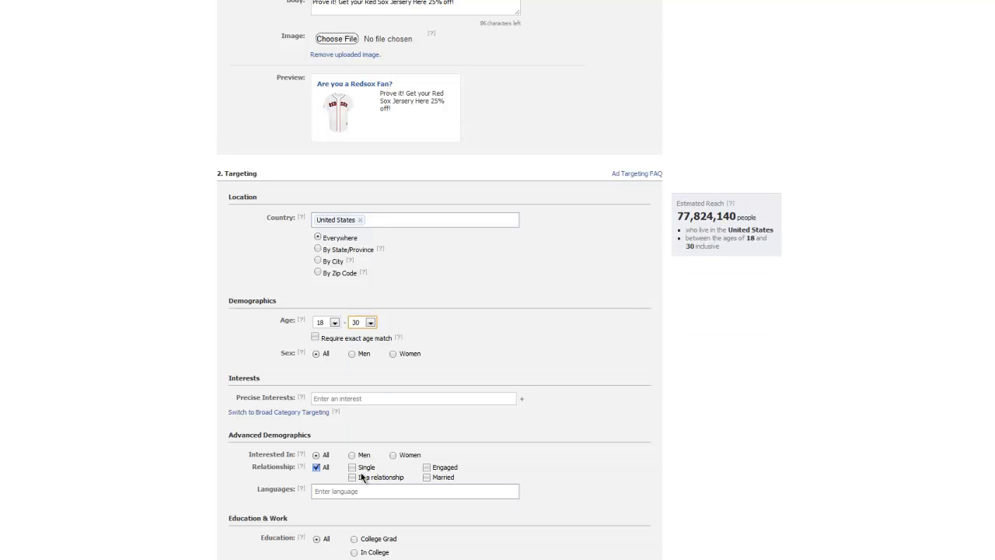
{"action": "left_click", "coordinate": [315, 337]}
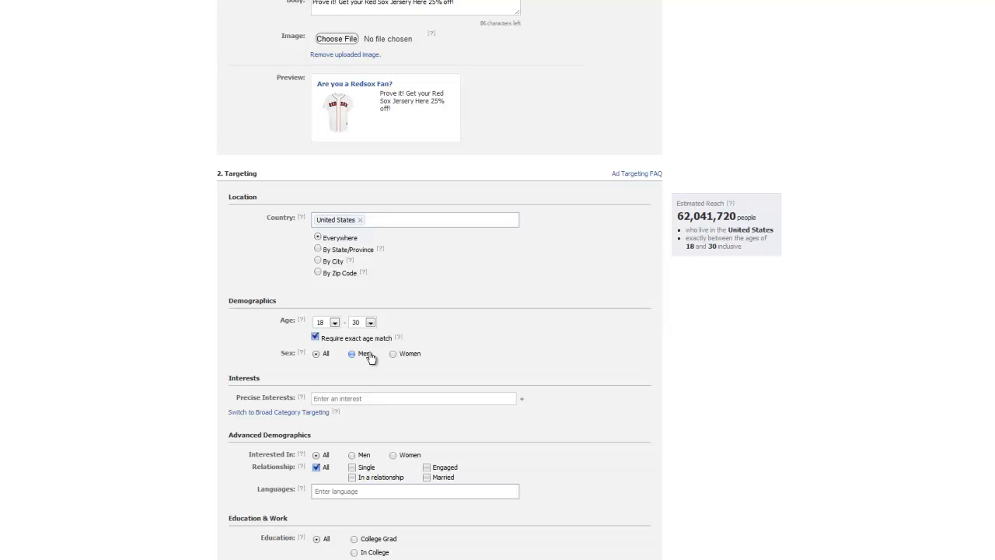
{"action": "left_click", "coordinate": [350, 354]}
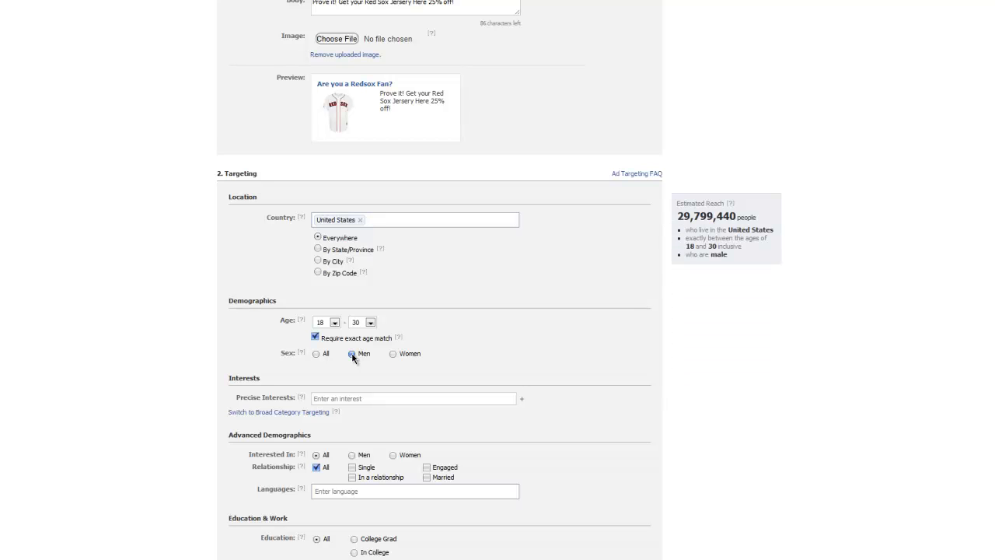
Add the #Boston Red Sox topic to the ad's precise interests.
{"action": "left_click", "coordinate": [377, 396]}
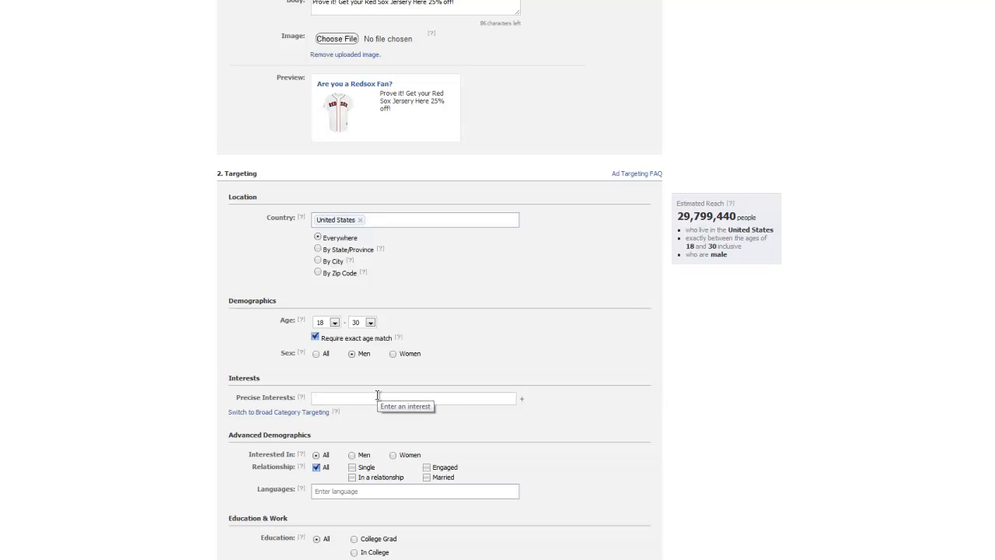
{"action": "type", "text": "Boston Ro"}
{"action": "key", "text": "BackSpace"}
{"action": "type", "text": "e"}
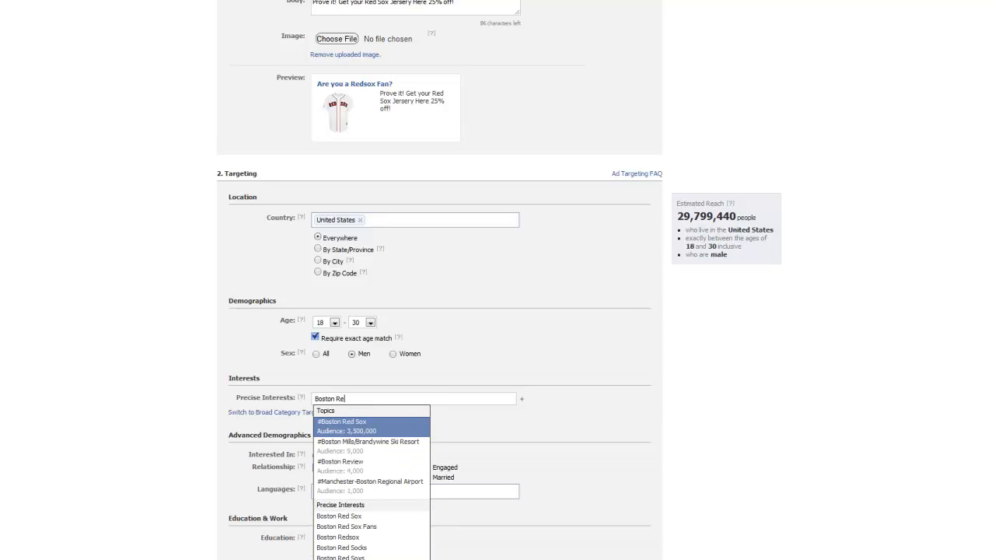
{"action": "key", "text": "Return"}
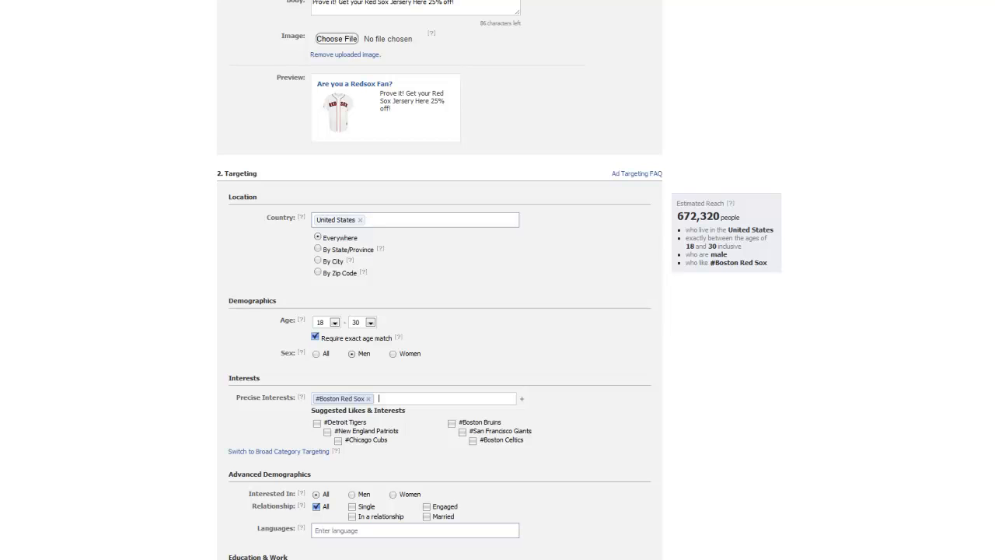
Add the plain Boston Red Sox entry, without the topic mark, as a second precise interest.
{"action": "type", "text": "Red Sox"}
{"action": "key", "text": "Down"}
{"action": "key", "text": "Down"}
{"action": "key", "text": "Down"}
{"action": "key", "text": "Down"}
{"action": "key", "text": "Down"}
{"action": "key", "text": "Up"}
{"action": "key", "text": "Return"}
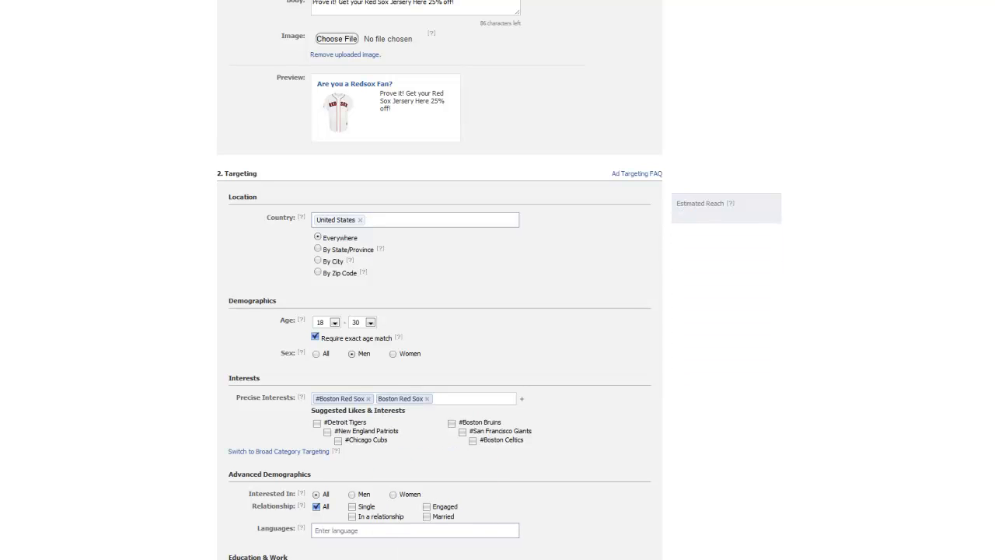
Add the #Red Sox Nation topic as a third precise interest for the ad.
{"action": "type", "text": "Red Sox"}
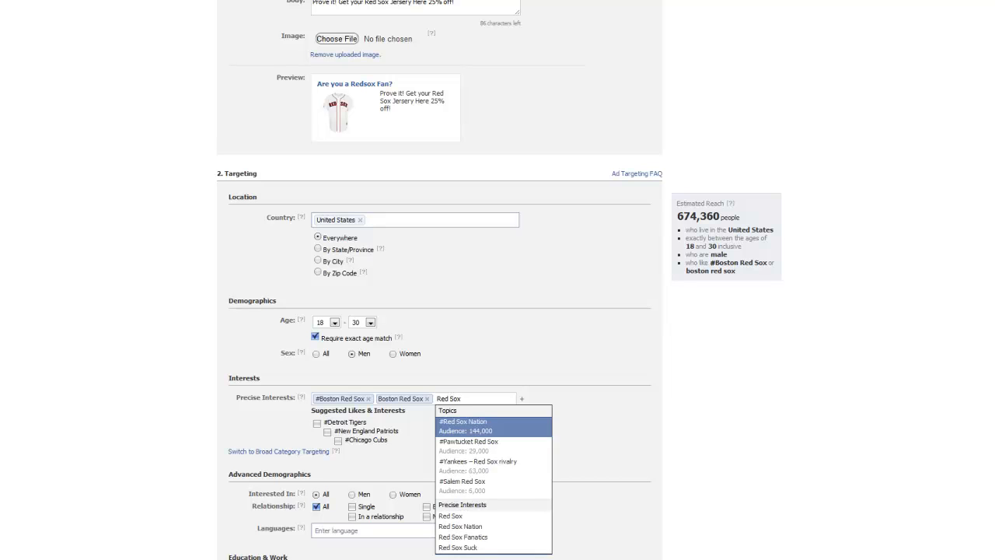
{"action": "key", "text": "Return"}
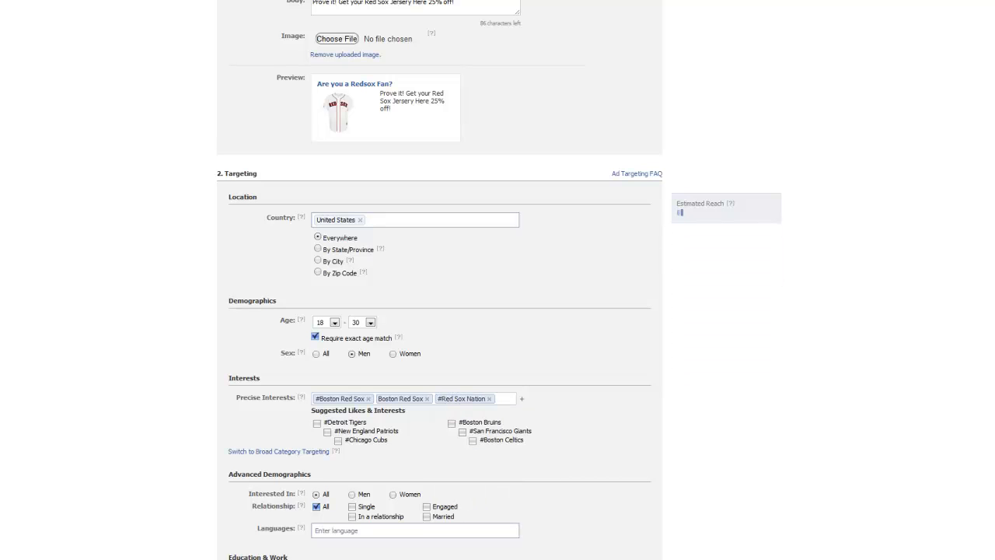
Try targeting people who work at Starbucks, check the estimated reach and remove that workplace again.
{"action": "scroll", "coordinate": [914, 542], "scroll_direction": "down", "scroll_amount": 1}
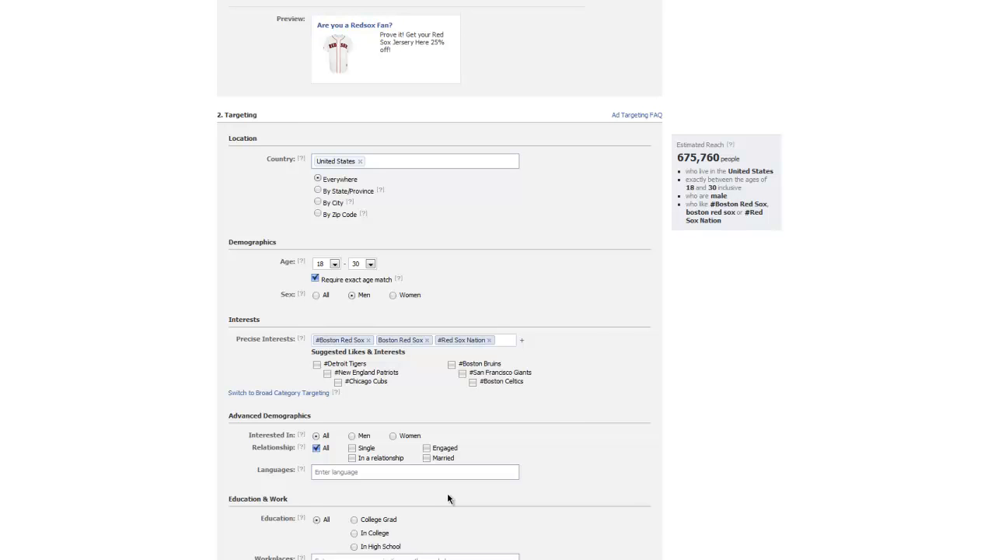
{"action": "scroll", "coordinate": [906, 385], "scroll_direction": "down", "scroll_amount": 1}
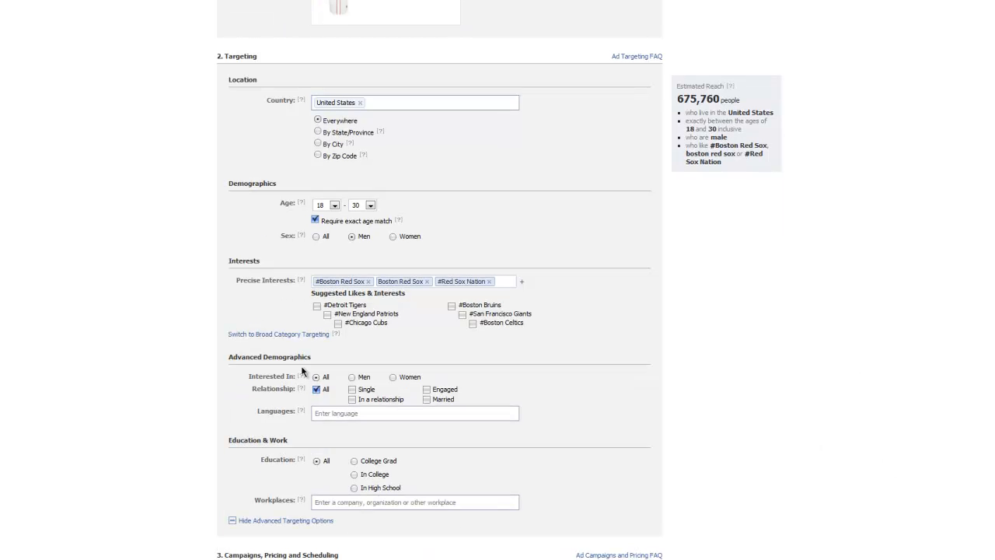
{"action": "left_click", "coordinate": [358, 503]}
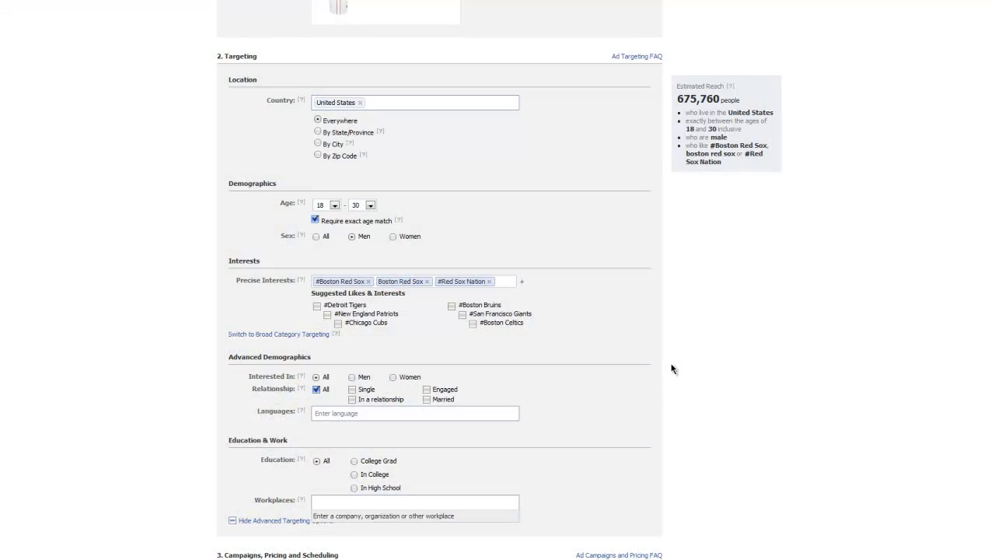
{"action": "type", "text": "starbucks"}
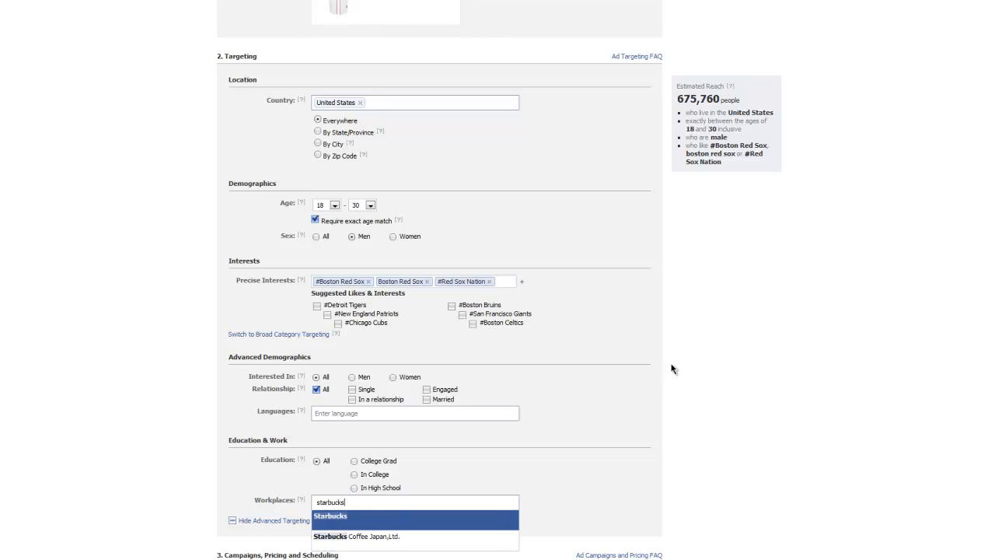
{"action": "key", "text": "Return"}
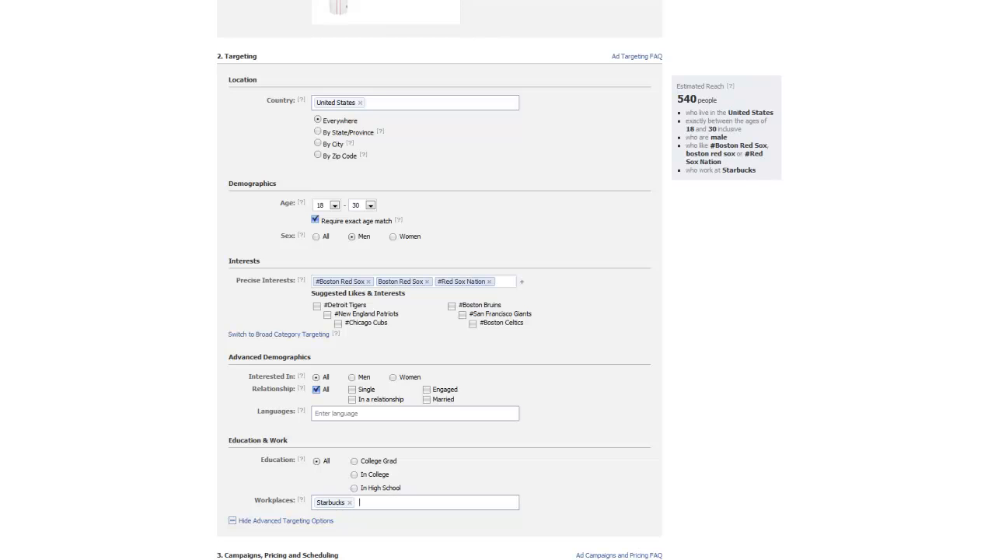
{"action": "key", "text": "BackSpace"}
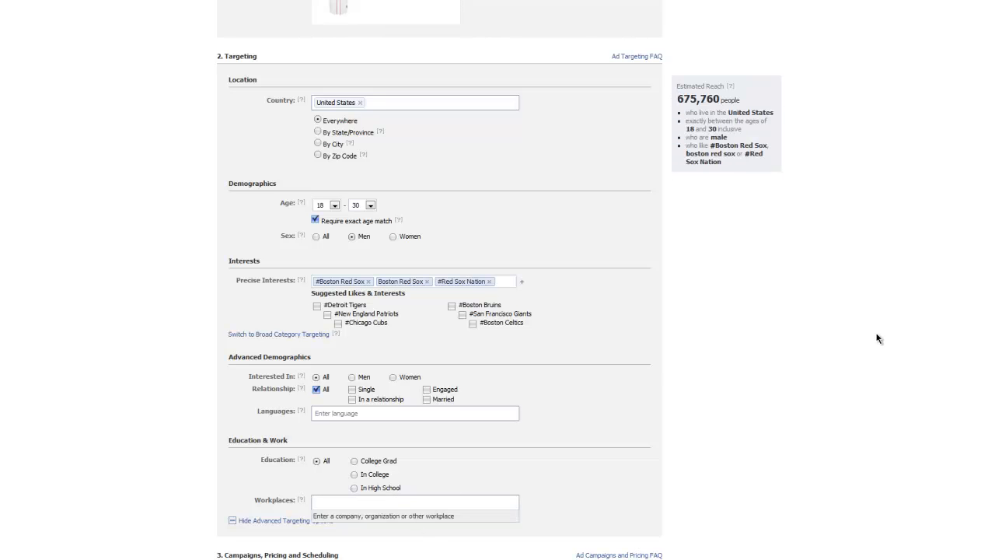
Name the campaign Red Sox Sports Jerseys.
{"action": "scroll", "coordinate": [874, 334], "scroll_direction": "down", "scroll_amount": 5}
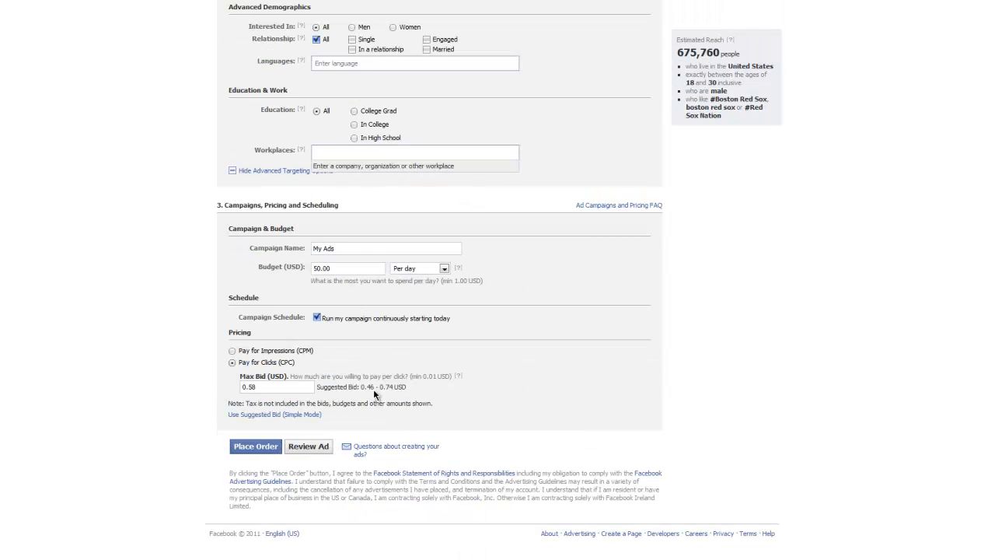
{"action": "triple_click", "coordinate": [370, 247]}
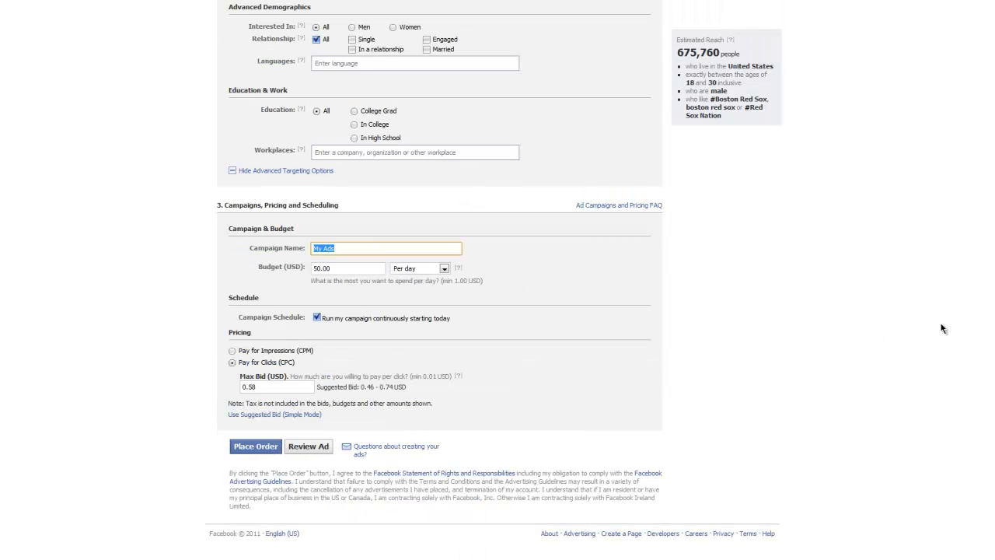
{"action": "type", "text": "R"}
{"action": "key", "text": "BackSpace"}
{"action": "type", "text": "Red Sox Sports Jerseys"}
Review the campaign's budget and schedule settings.
{"action": "left_click", "coordinate": [360, 268]}
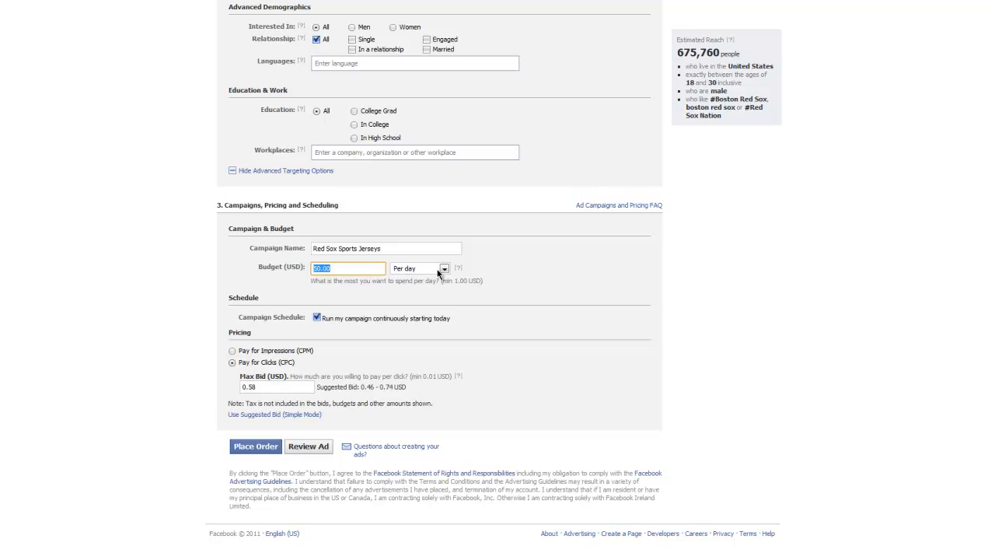
{"action": "left_click_drag", "start_coordinate": [259, 297], "coordinate": [230, 295]}
{"action": "left_click", "coordinate": [336, 336]}
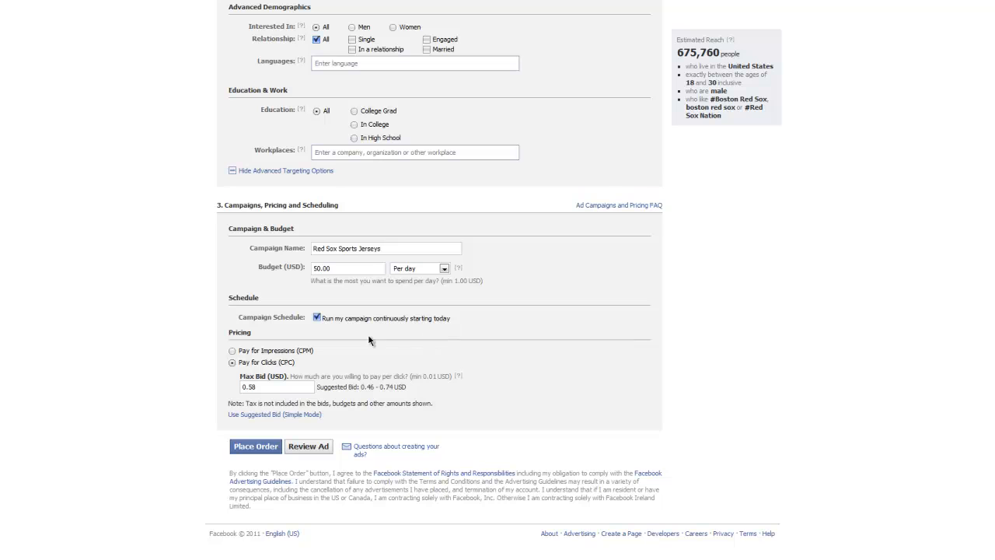
Try Pay for Impressions (CPM) pricing to compare its bid range and return to Pay for Clicks (CPC).
{"action": "left_click_drag", "start_coordinate": [255, 333], "coordinate": [233, 331]}
{"action": "left_click", "coordinate": [232, 351]}
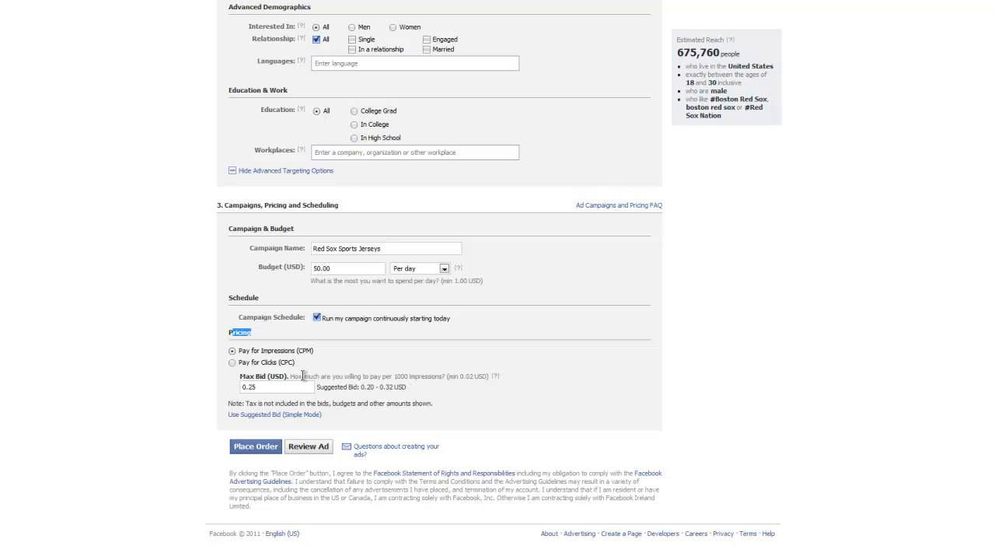
{"action": "left_click", "coordinate": [265, 362]}
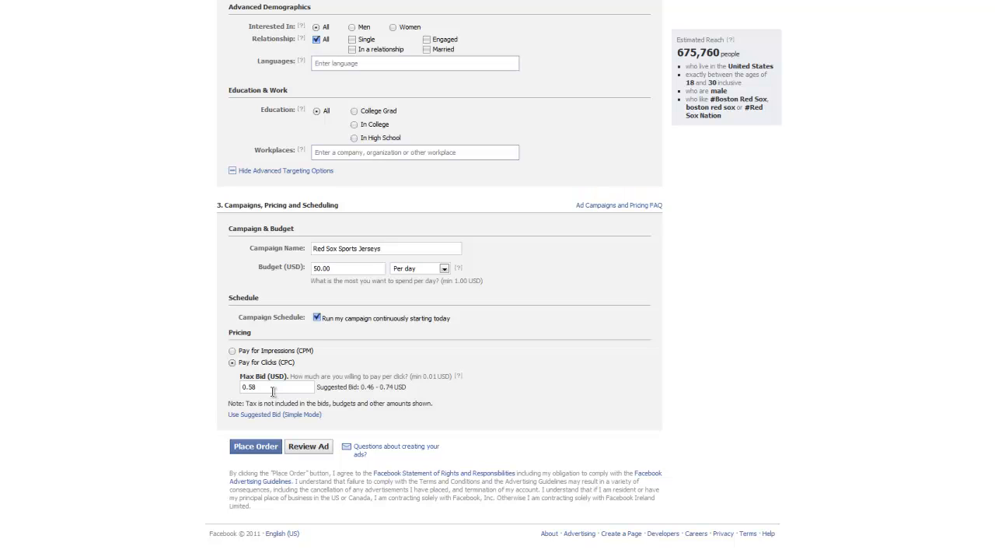
Check the maximum bid per click and place the order for the ad campaign.
{"action": "left_click", "coordinate": [269, 388]}
{"action": "left_click", "coordinate": [260, 448]}
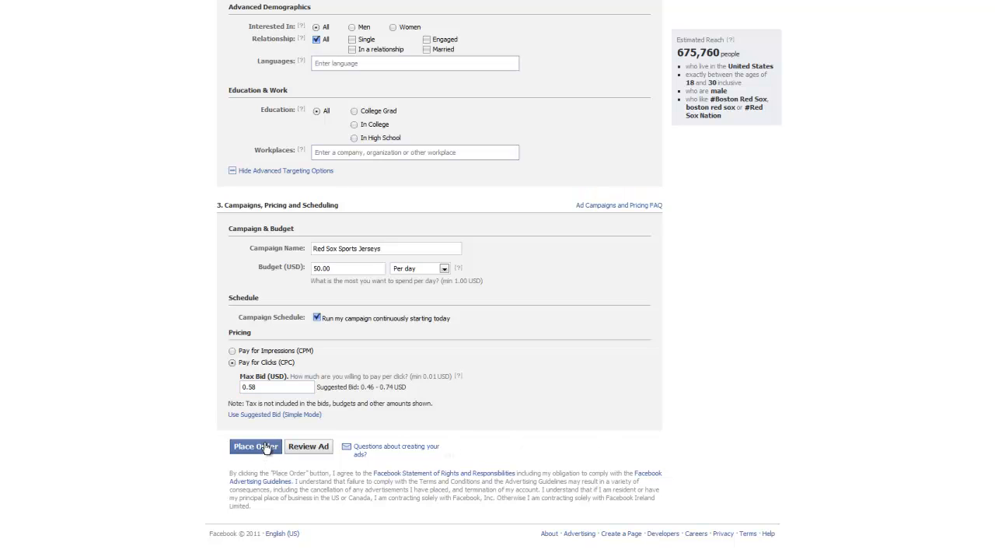